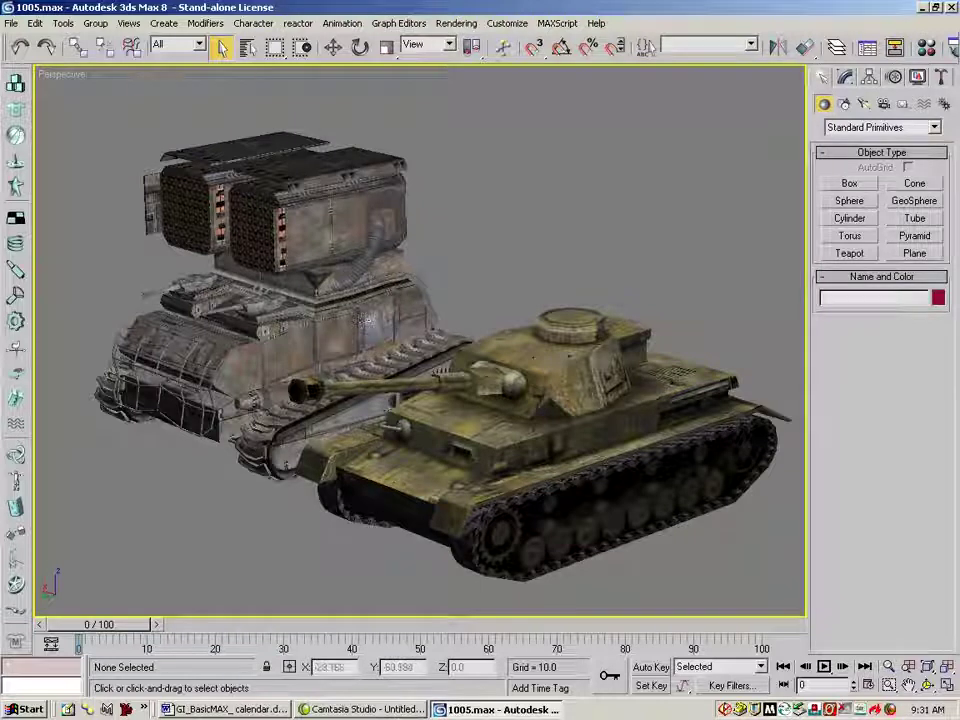
Show edged faces in the Perspective viewport and give the tank's Box45 track links a cyan colour.
{"action": "right_click", "coordinate": [60, 74]}
{"action": "left_click", "coordinate": [95, 145]}
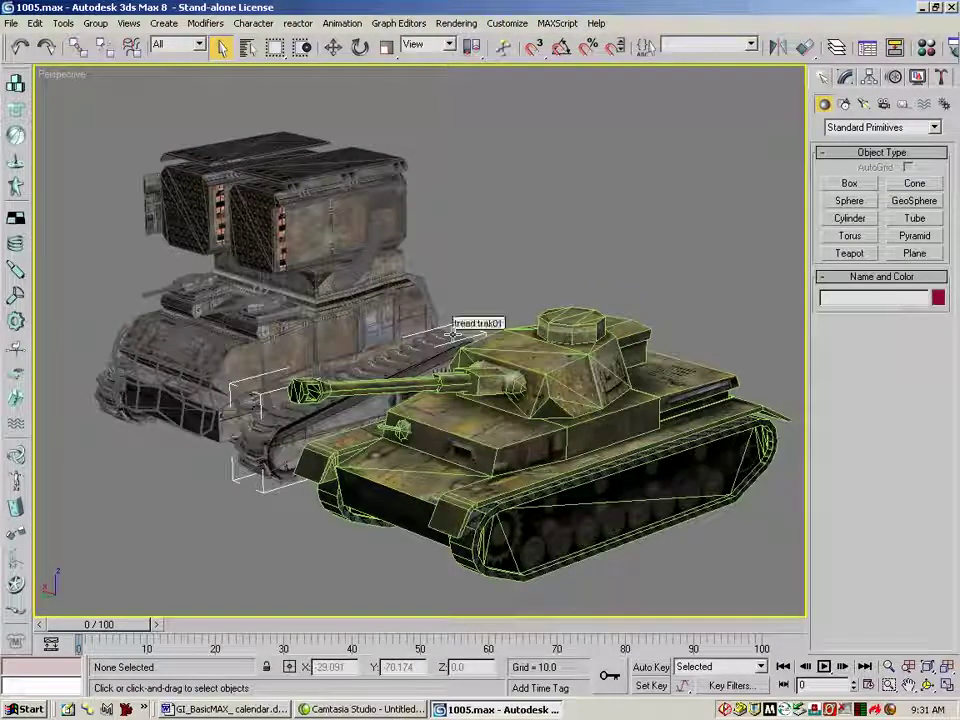
{"action": "left_click", "coordinate": [334, 253]}
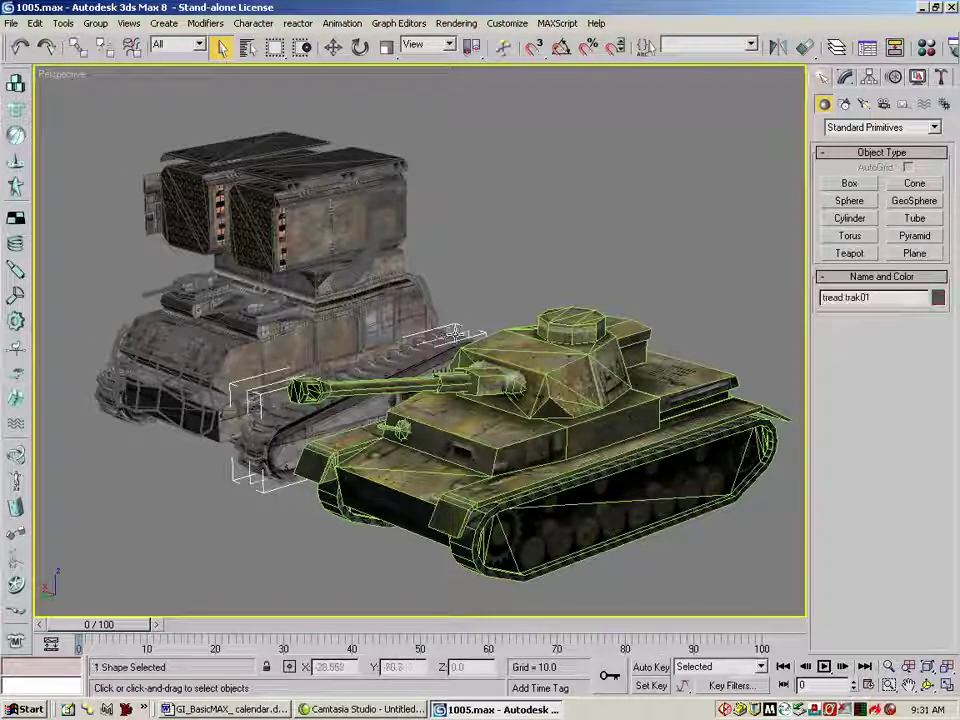
{"action": "left_click", "coordinate": [447, 340]}
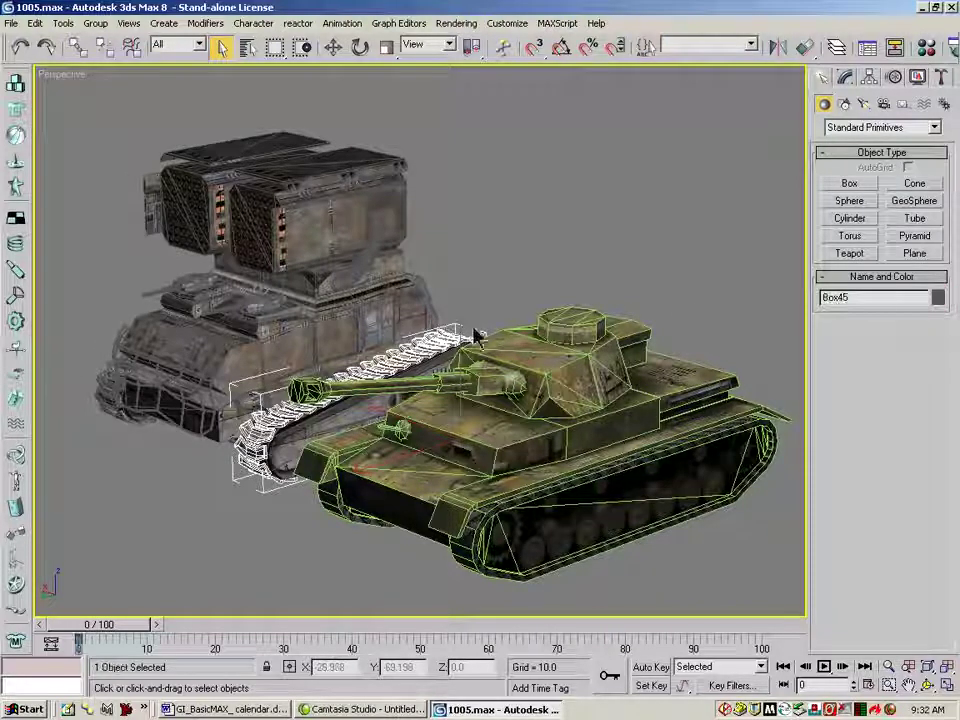
{"action": "left_click", "coordinate": [938, 299]}
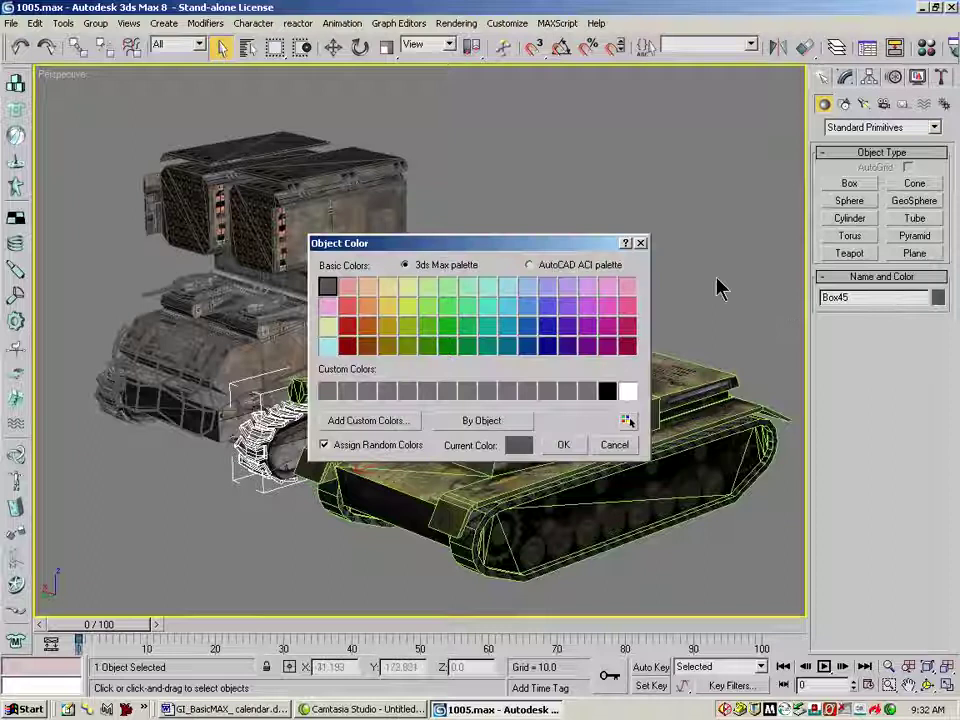
{"action": "left_click", "coordinate": [507, 306]}
{"action": "left_click", "coordinate": [564, 445]}
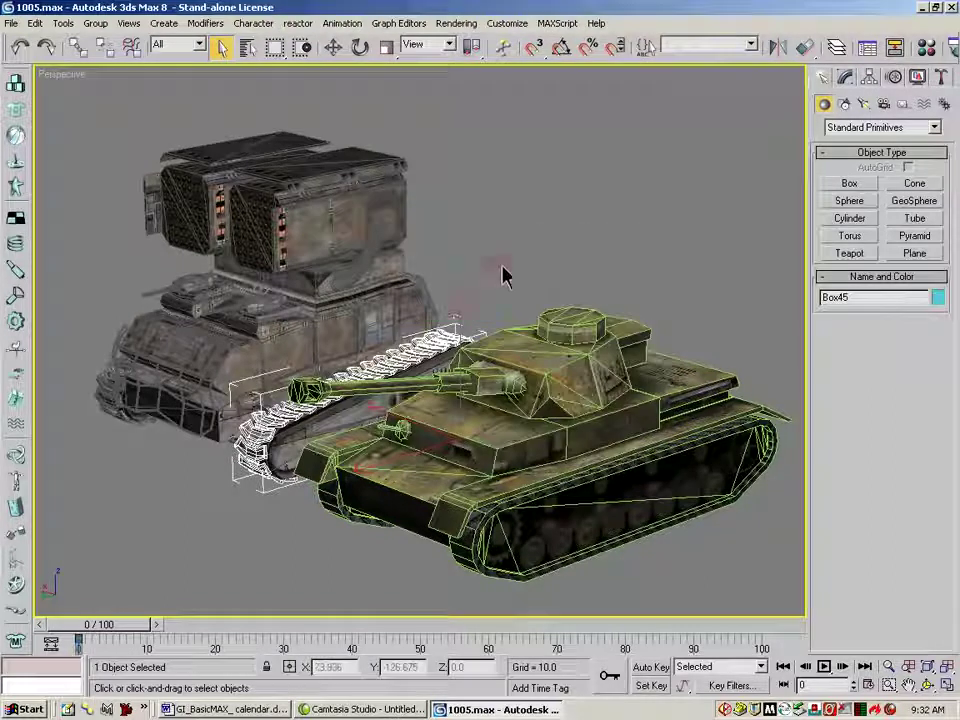
{"action": "left_click", "coordinate": [508, 272]}
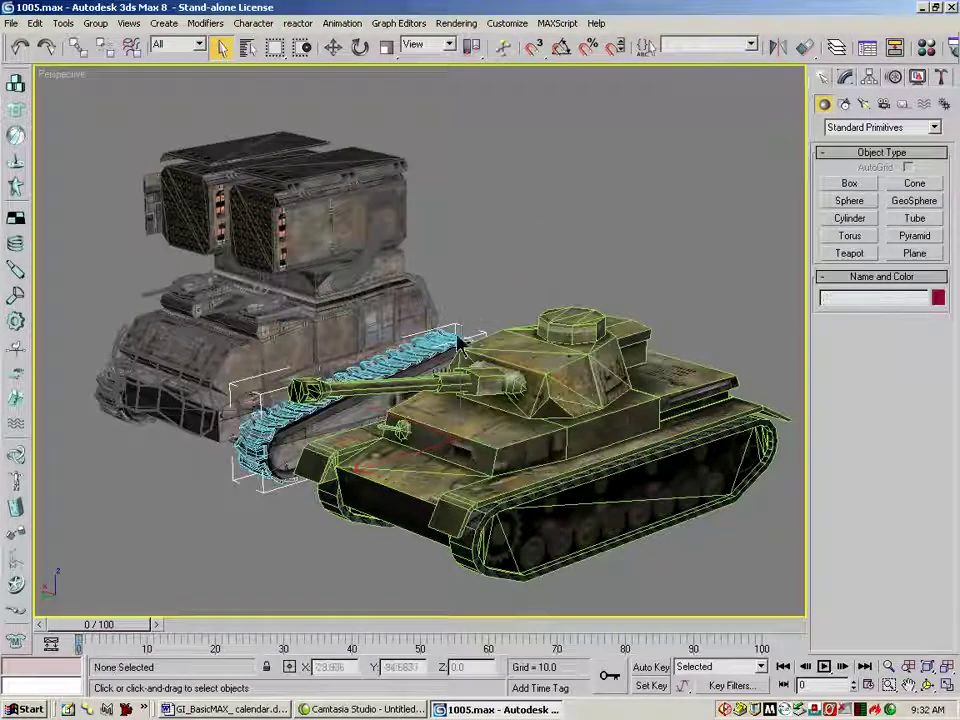
{"action": "left_click", "coordinate": [887, 665]}
{"action": "left_click_drag", "start_coordinate": [387, 400], "coordinate": [363, 309]}
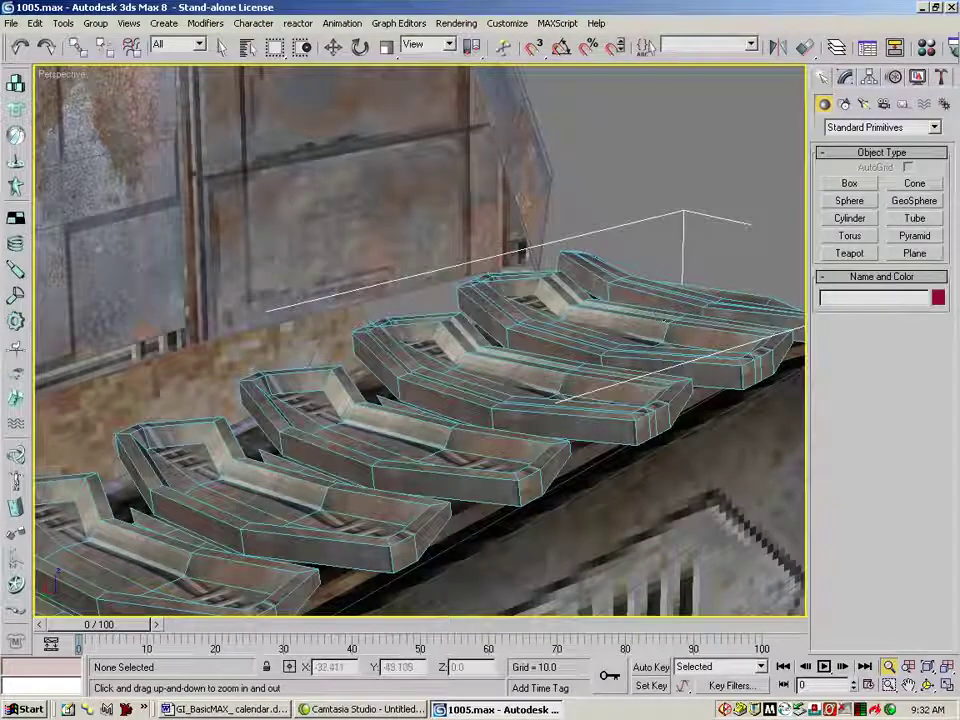
{"action": "left_click_drag", "start_coordinate": [347, 412], "coordinate": [343, 375]}
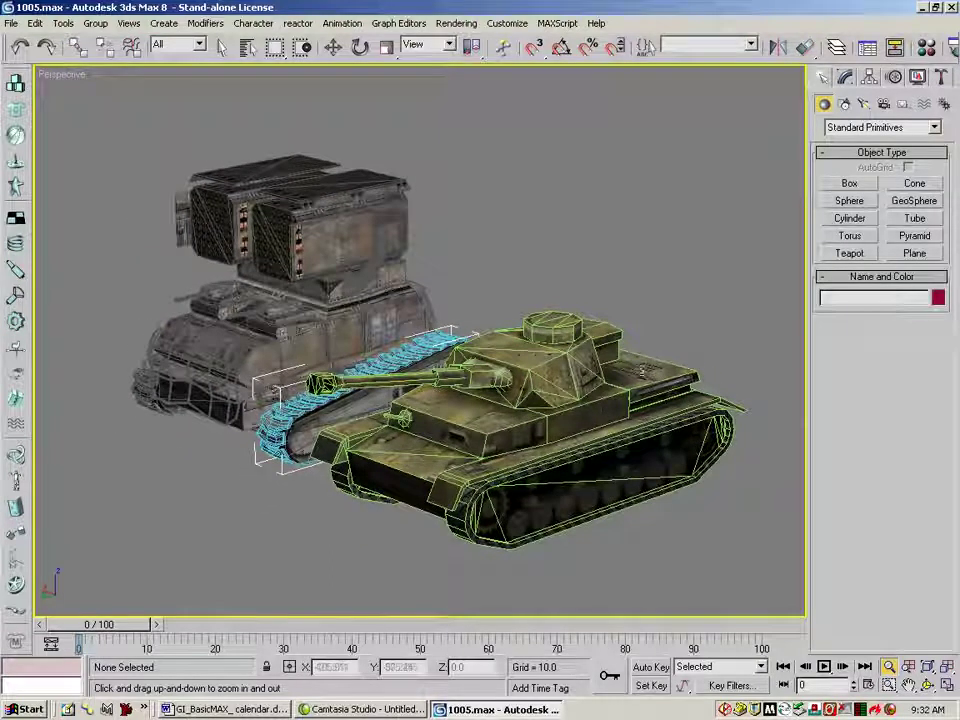
{"action": "left_click", "coordinate": [221, 46]}
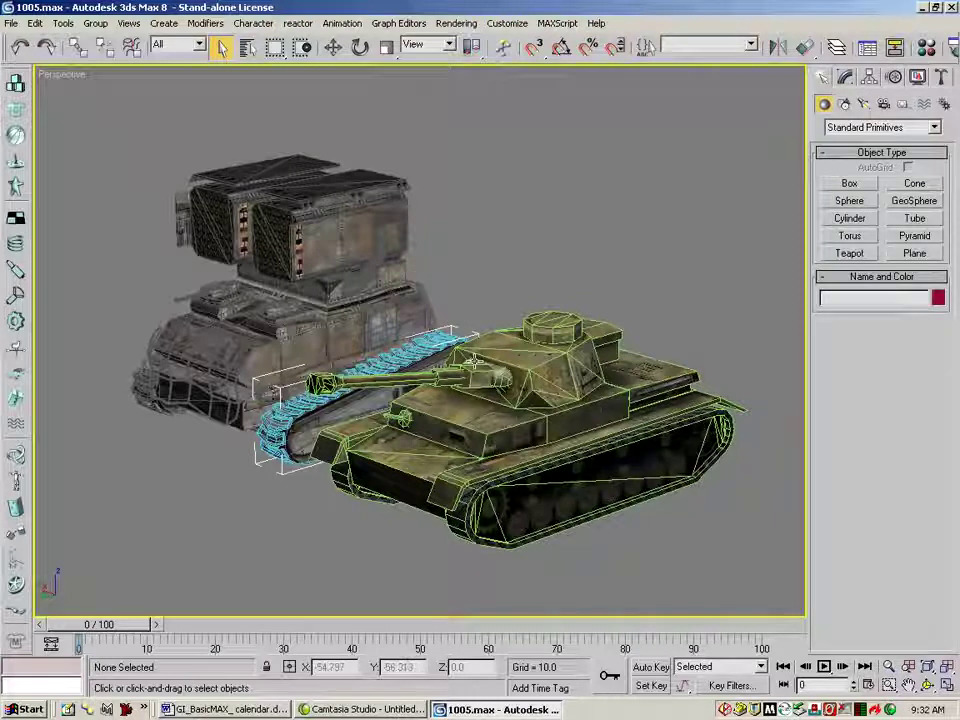
{"action": "left_click", "coordinate": [360, 270]}
{"action": "left_click", "coordinate": [845, 78]}
{"action": "left_click", "coordinate": [823, 78]}
{"action": "left_click", "coordinate": [733, 450]}
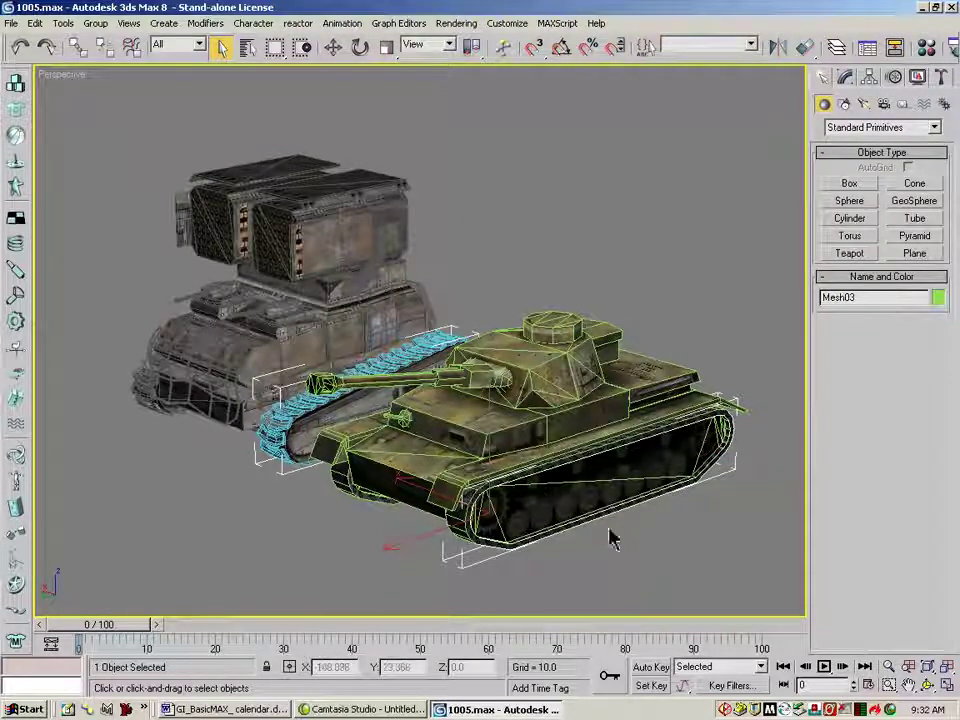
{"action": "left_click", "coordinate": [888, 666]}
{"action": "left_click_drag", "start_coordinate": [547, 497], "coordinate": [532, 456]}
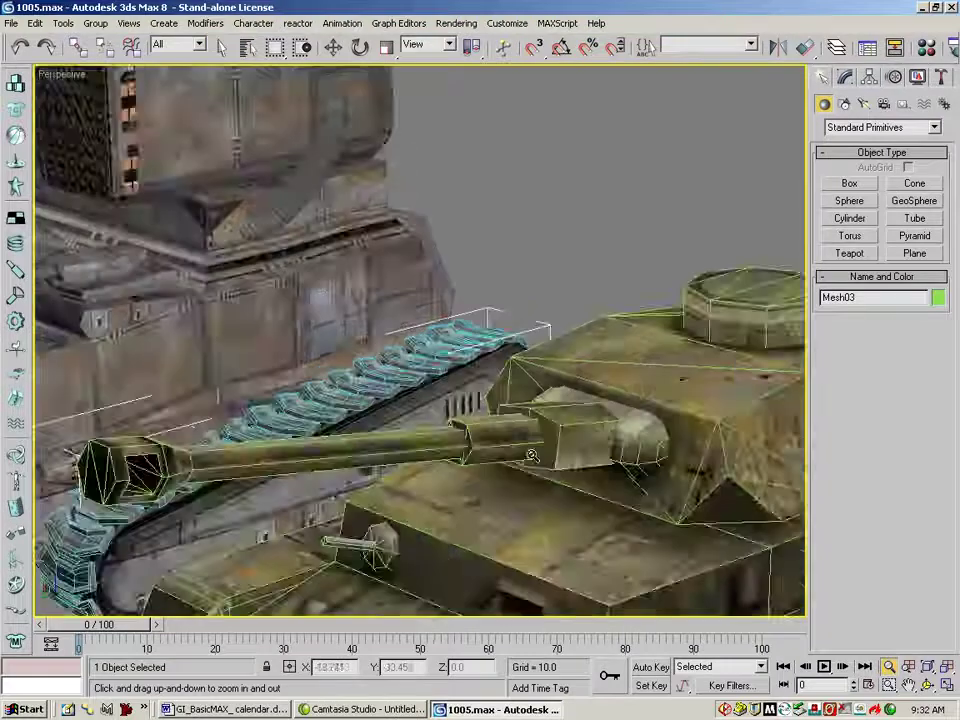
{"action": "key", "text": "ctrl+p"}
{"action": "left_click_drag", "start_coordinate": [660, 520], "coordinate": [289, 178]}
{"action": "left_click_drag", "start_coordinate": [651, 575], "coordinate": [585, 392]}
{"action": "left_click_drag", "start_coordinate": [425, 414], "coordinate": [315, 417]}
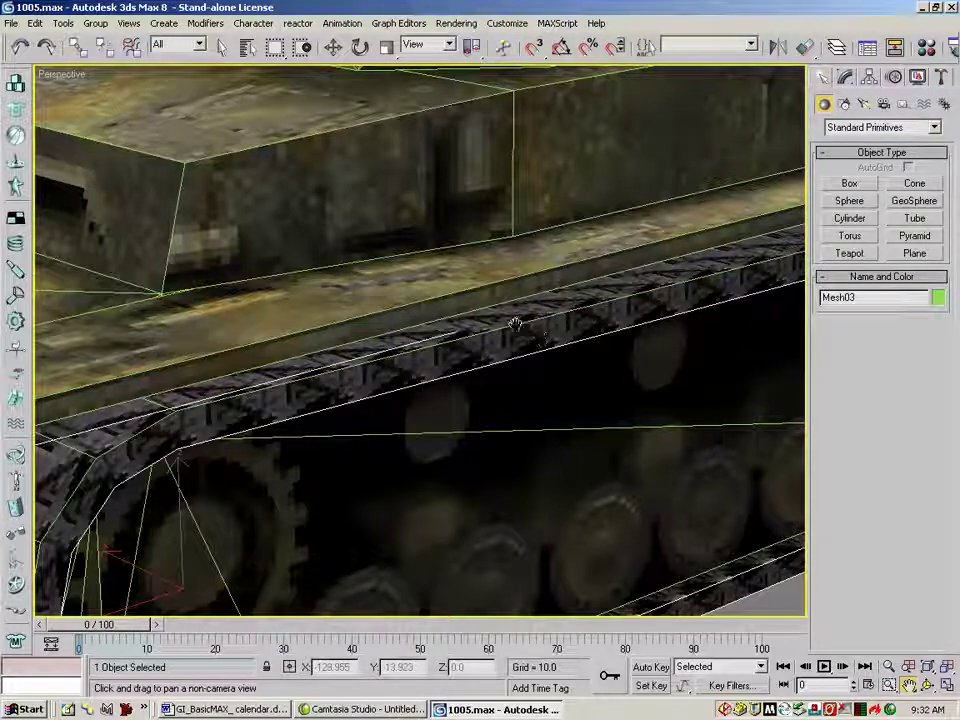
{"action": "left_click", "coordinate": [888, 666]}
{"action": "left_click_drag", "start_coordinate": [418, 315], "coordinate": [612, 418]}
{"action": "left_click", "coordinate": [910, 686]}
{"action": "scroll", "coordinate": [386, 320], "scroll_direction": "up", "scroll_amount": 2}
{"action": "left_click_drag", "start_coordinate": [386, 320], "coordinate": [430, 240]}
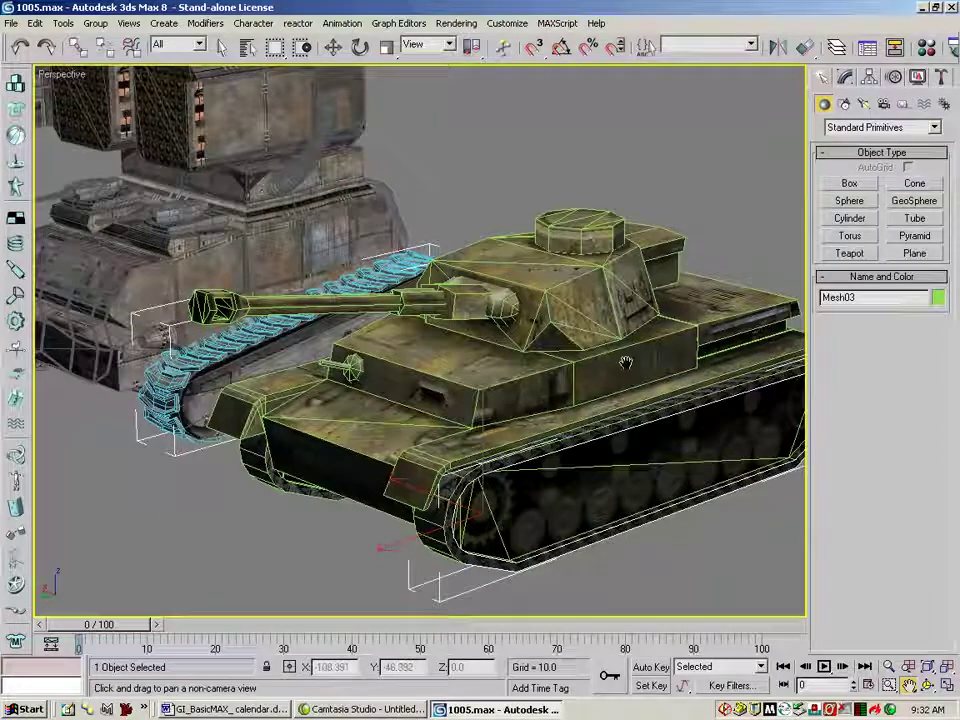
{"action": "key", "text": "alt+z"}
{"action": "left_click_drag", "start_coordinate": [506, 399], "coordinate": [440, 545]}
{"action": "left_click", "coordinate": [908, 685]}
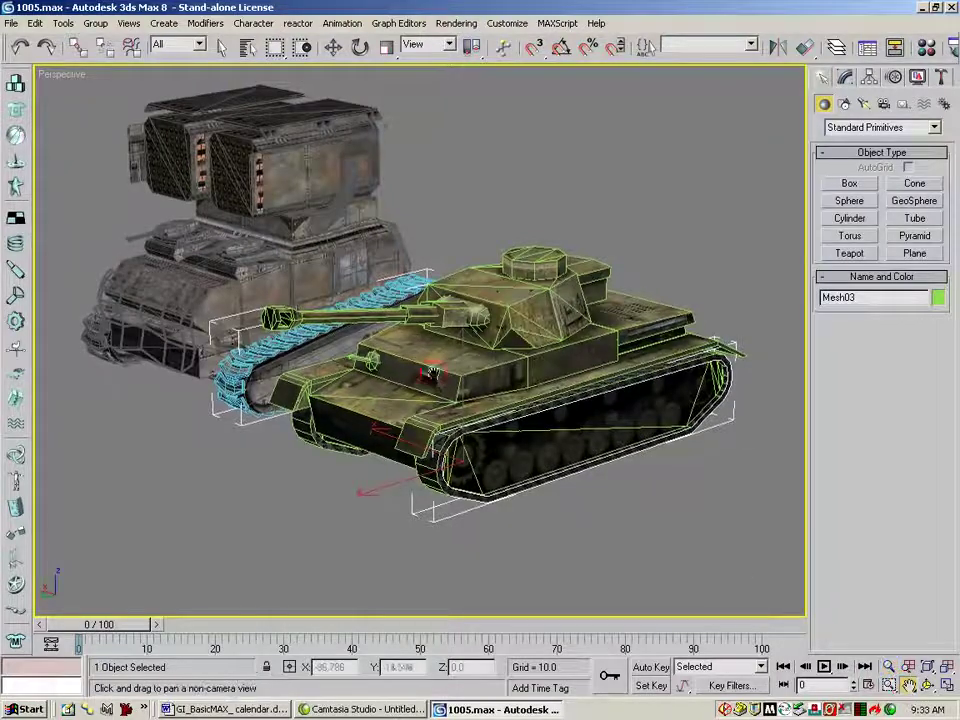
{"action": "left_click_drag", "start_coordinate": [440, 348], "coordinate": [471, 379]}
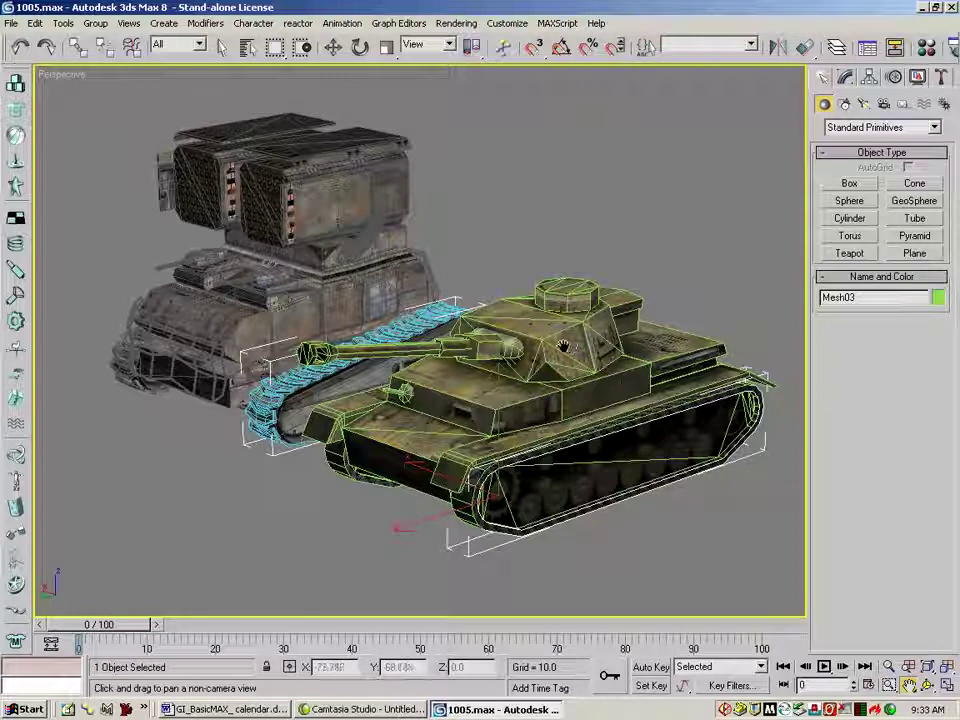
{"action": "left_click", "coordinate": [333, 47]}
{"action": "left_click", "coordinate": [663, 367]}
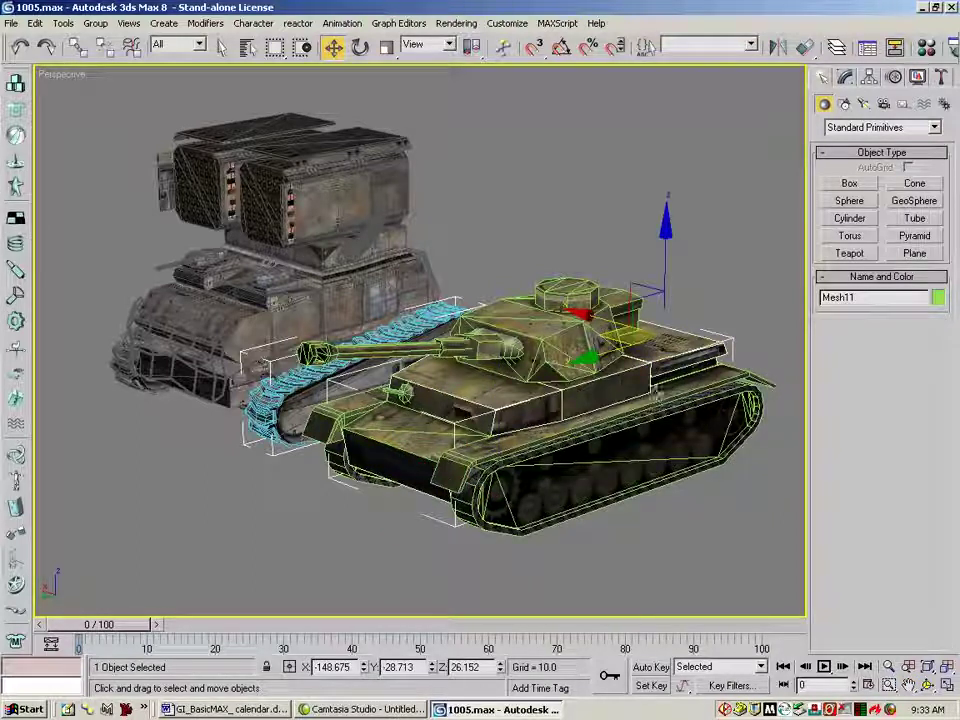
{"action": "left_click", "coordinate": [622, 317]}
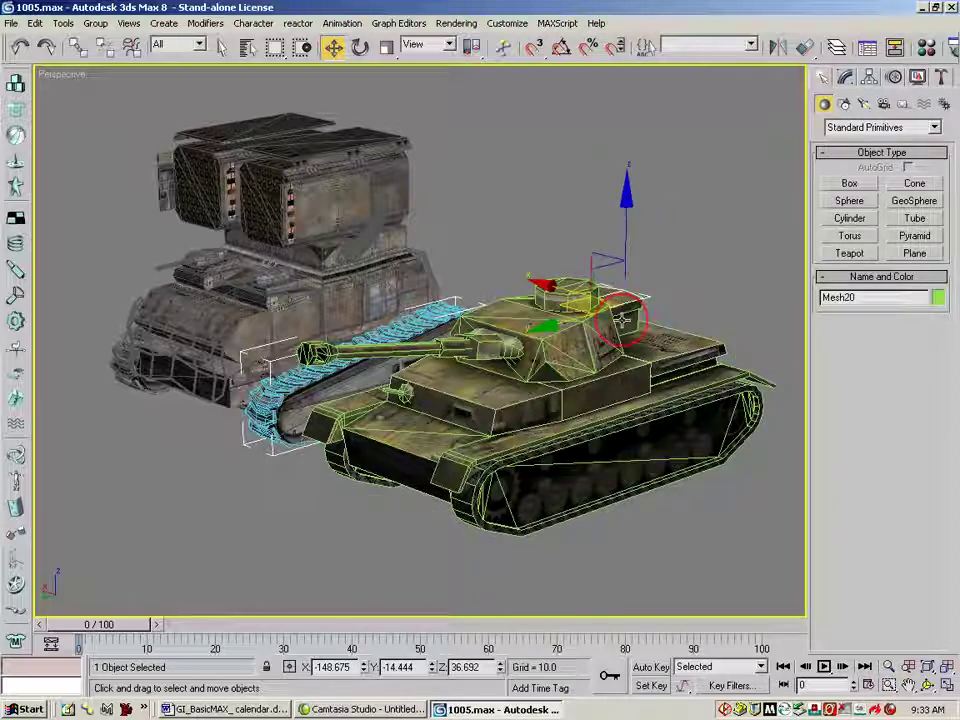
{"action": "left_click", "coordinate": [578, 342]}
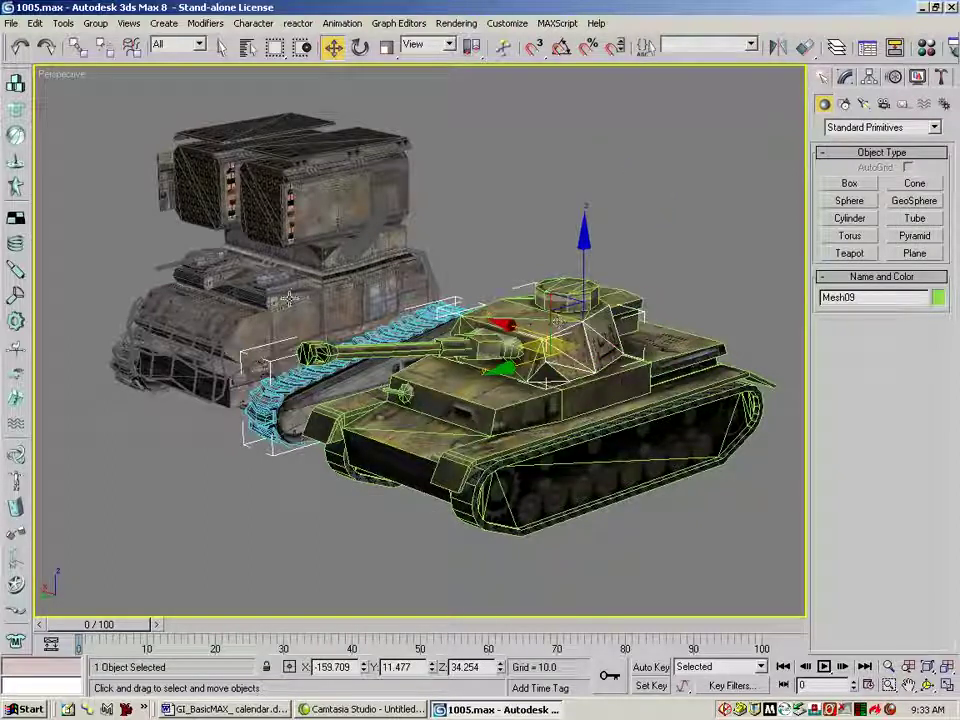
{"action": "left_click", "coordinate": [225, 232]}
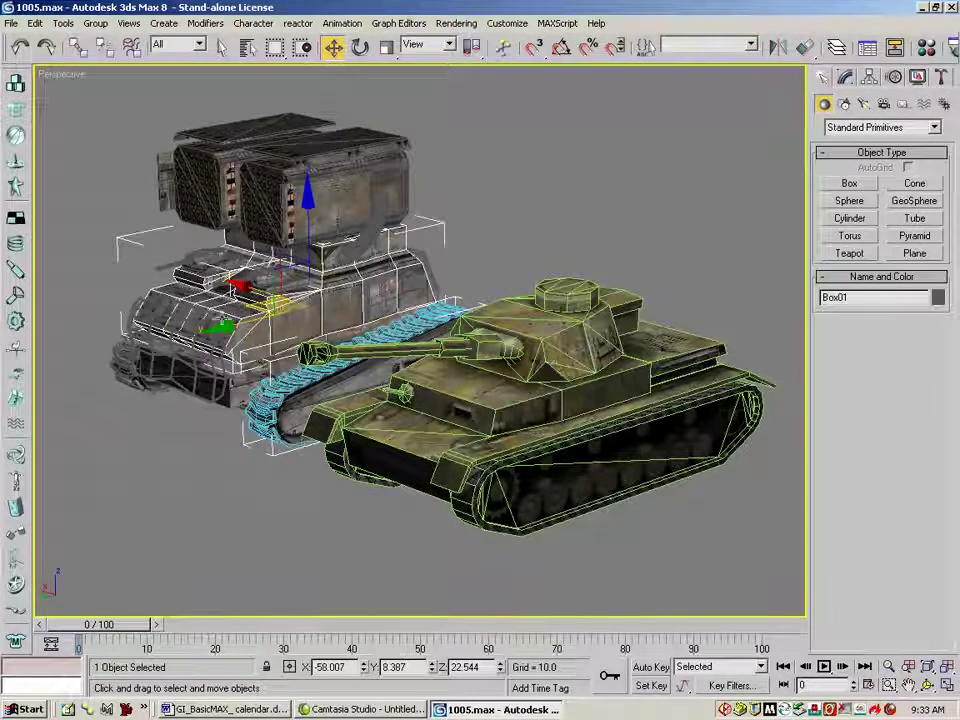
{"action": "left_click", "coordinate": [133, 313]}
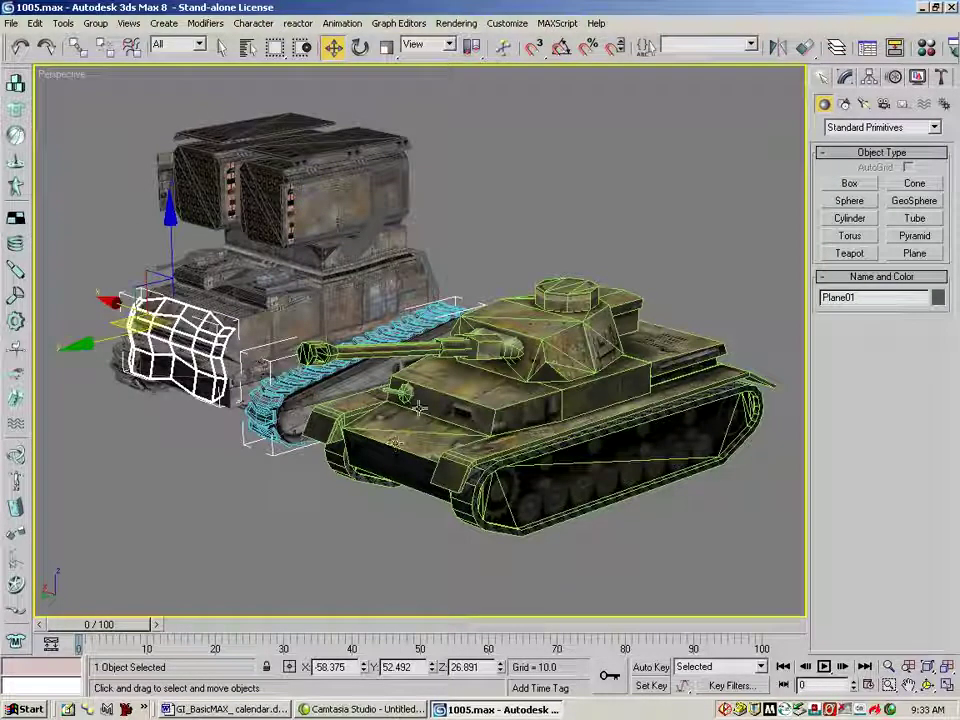
{"action": "left_click", "coordinate": [468, 412]}
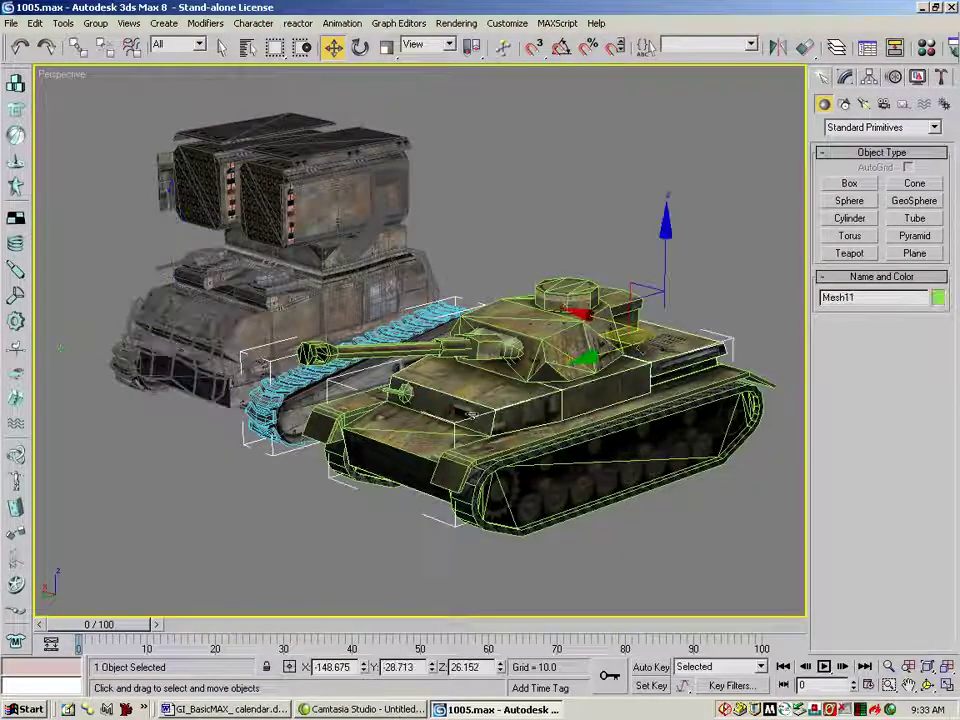
{"action": "left_click", "coordinate": [640, 193]}
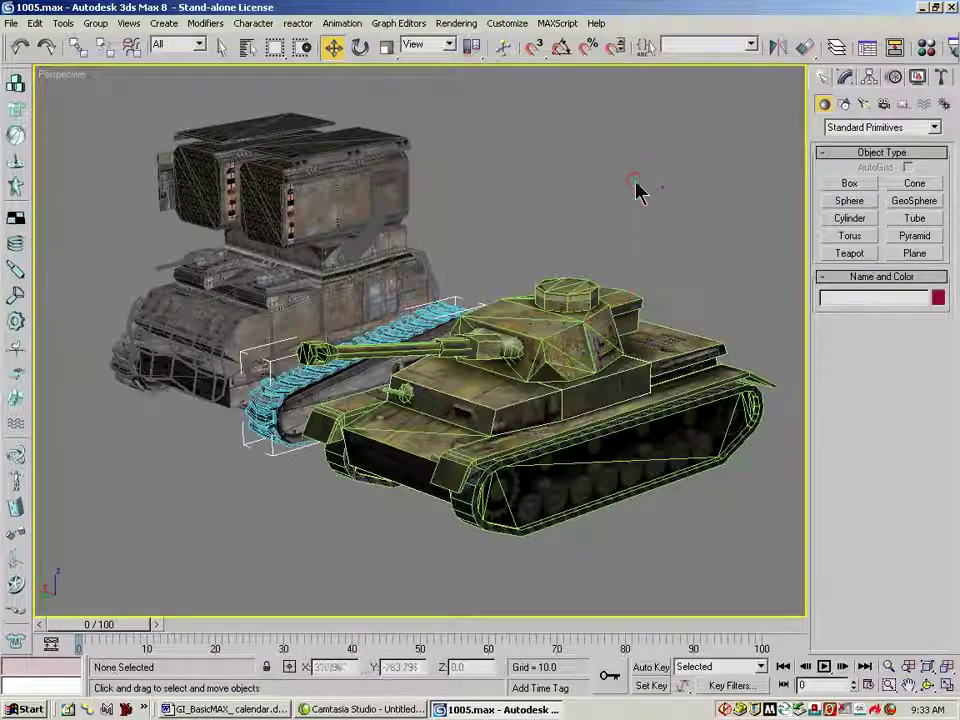
Turn off Edged Faces in the viewport and save 1005.max with Ctrl+S.
{"action": "right_click", "coordinate": [62, 76]}
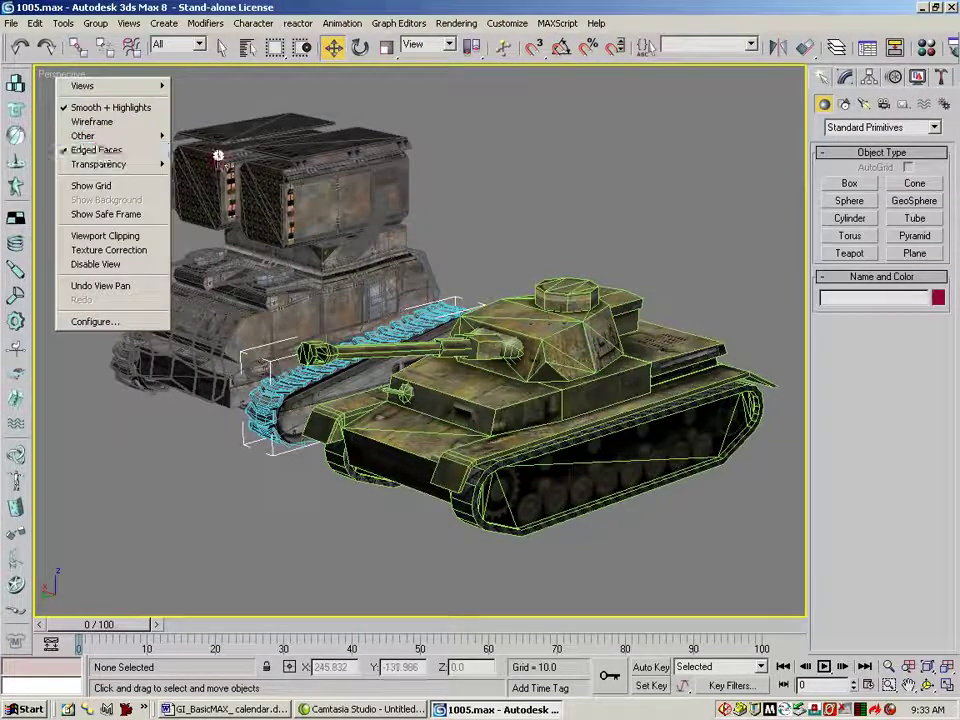
{"action": "left_click", "coordinate": [96, 149]}
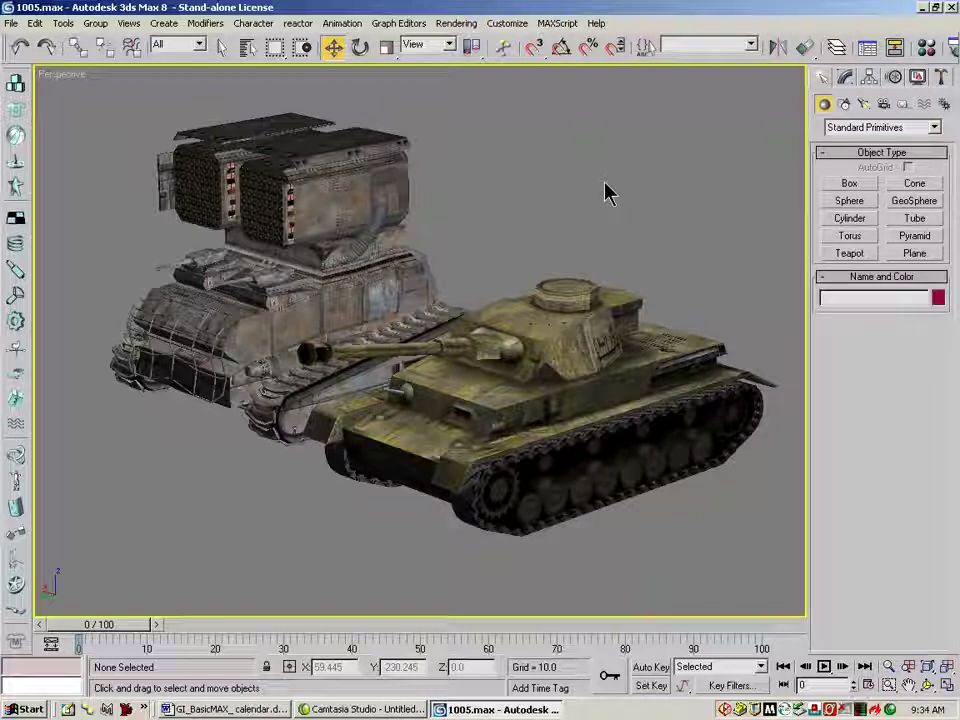
{"action": "key", "text": "ctrl+s"}
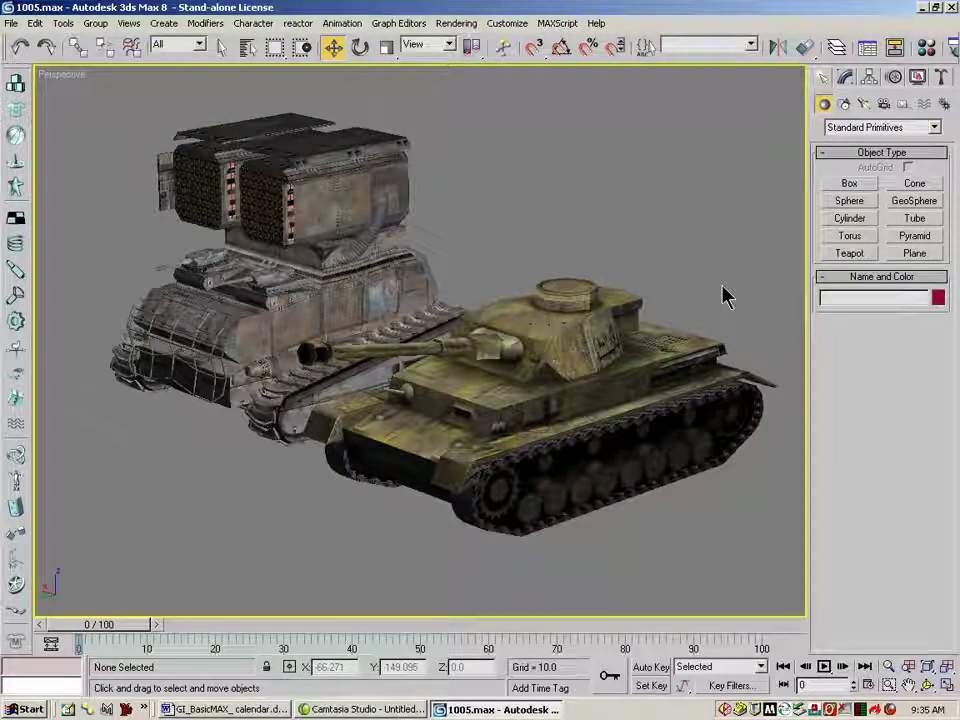
Discard the tank scene's unsaved changes and cancel the Open file browser.
{"action": "left_click", "coordinate": [11, 23]}
{"action": "left_click", "coordinate": [27, 69]}
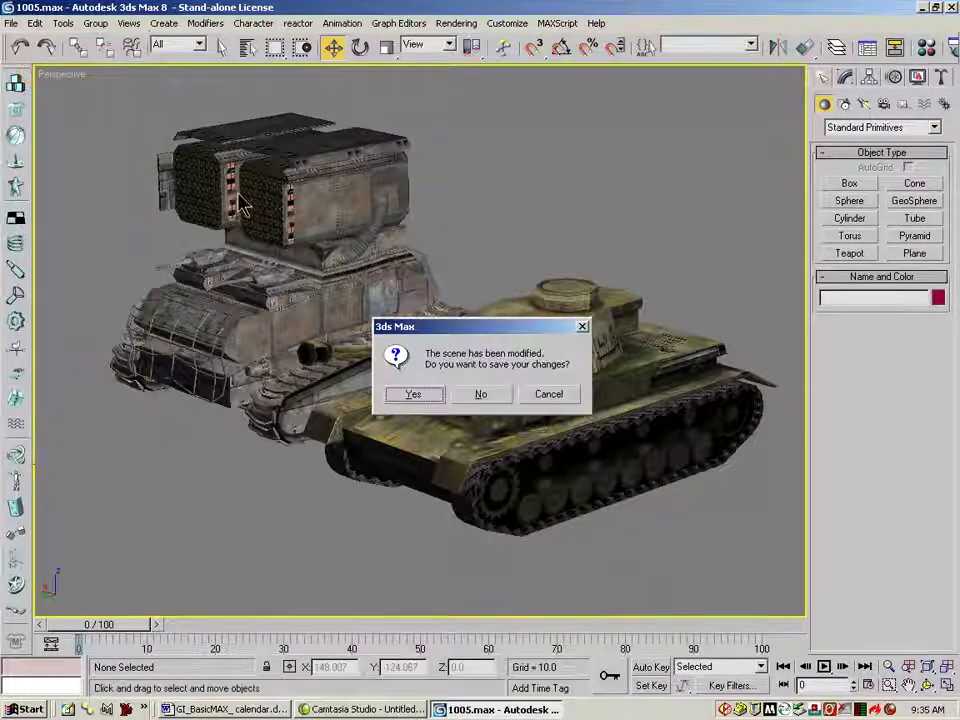
{"action": "left_click", "coordinate": [488, 396]}
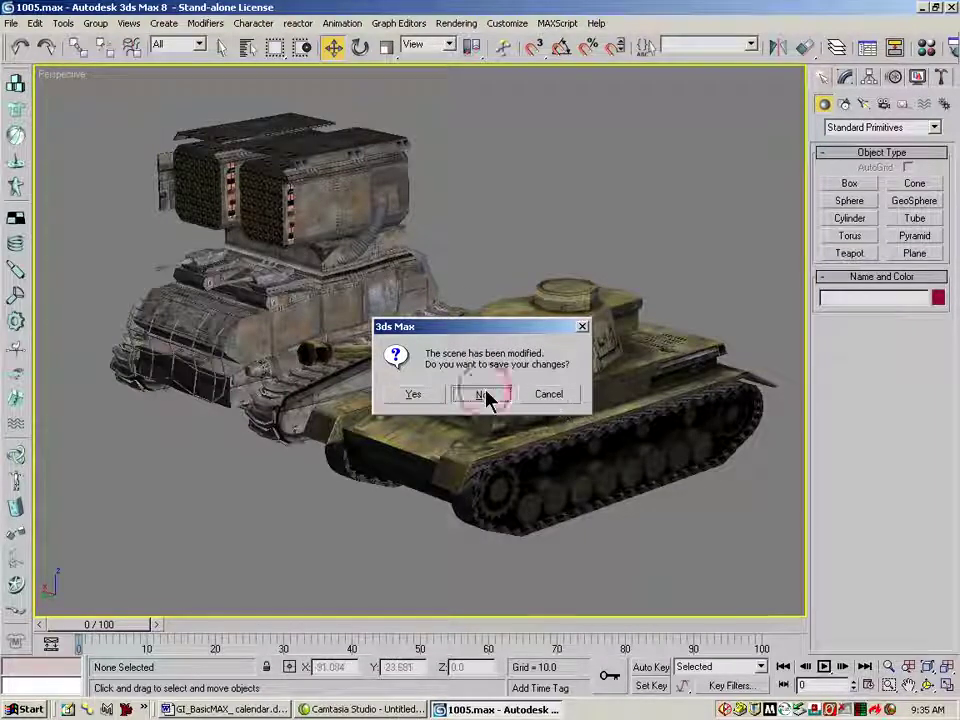
{"action": "left_click", "coordinate": [429, 260]}
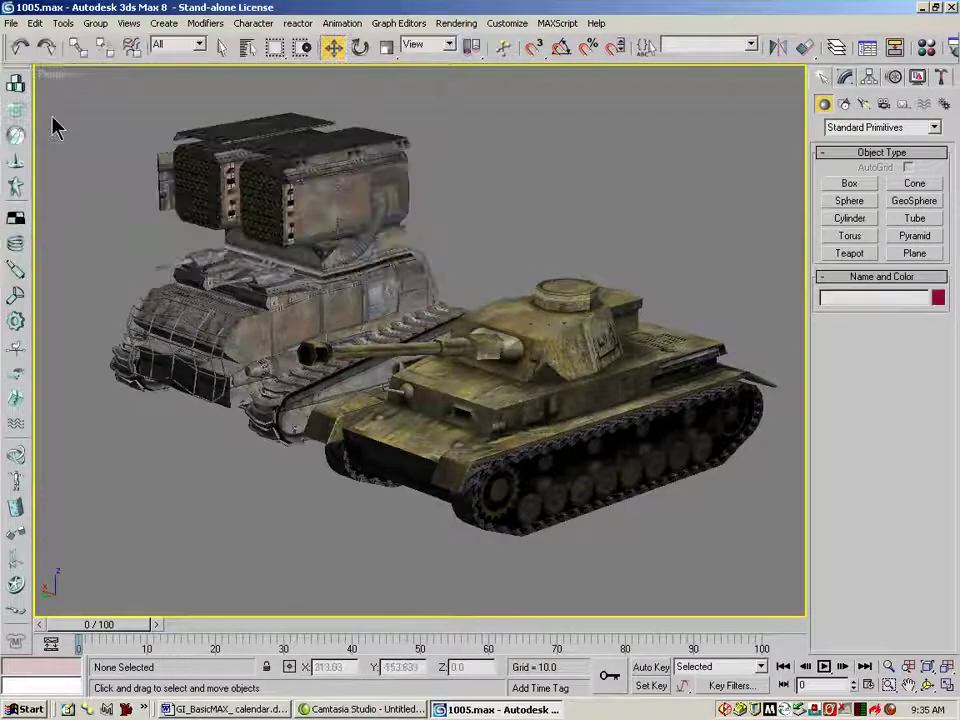
Open Coolingunitscene03.max from recent files without saving, toggle angle snap, and minimize 3ds Max.
{"action": "left_click", "coordinate": [11, 23]}
{"action": "mouse_move", "coordinate": [72, 84]}
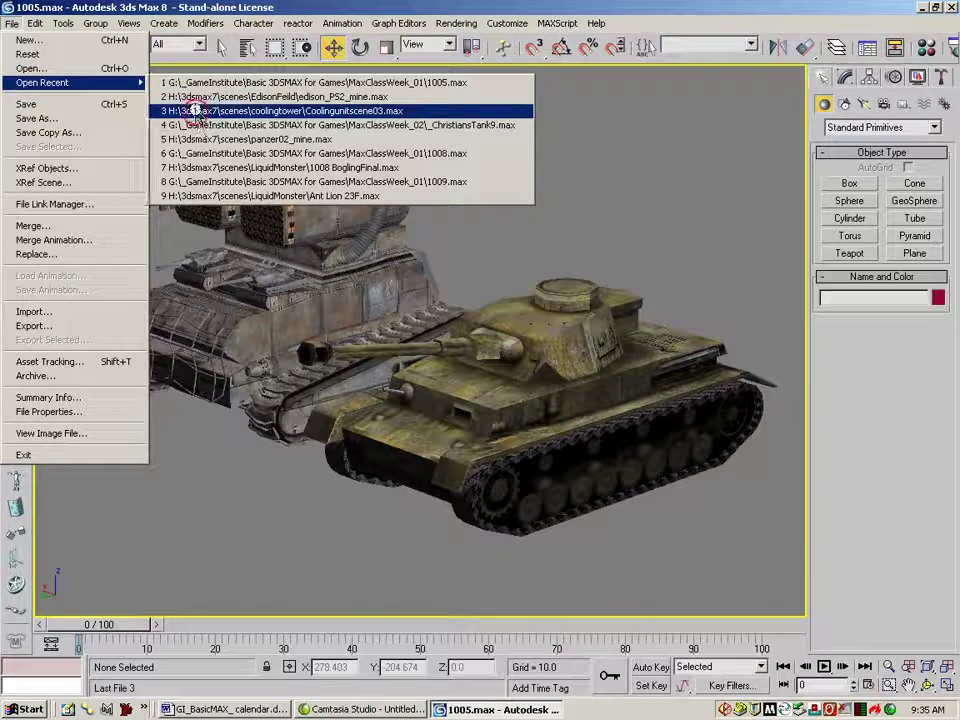
{"action": "left_click", "coordinate": [197, 113]}
{"action": "left_click", "coordinate": [490, 396]}
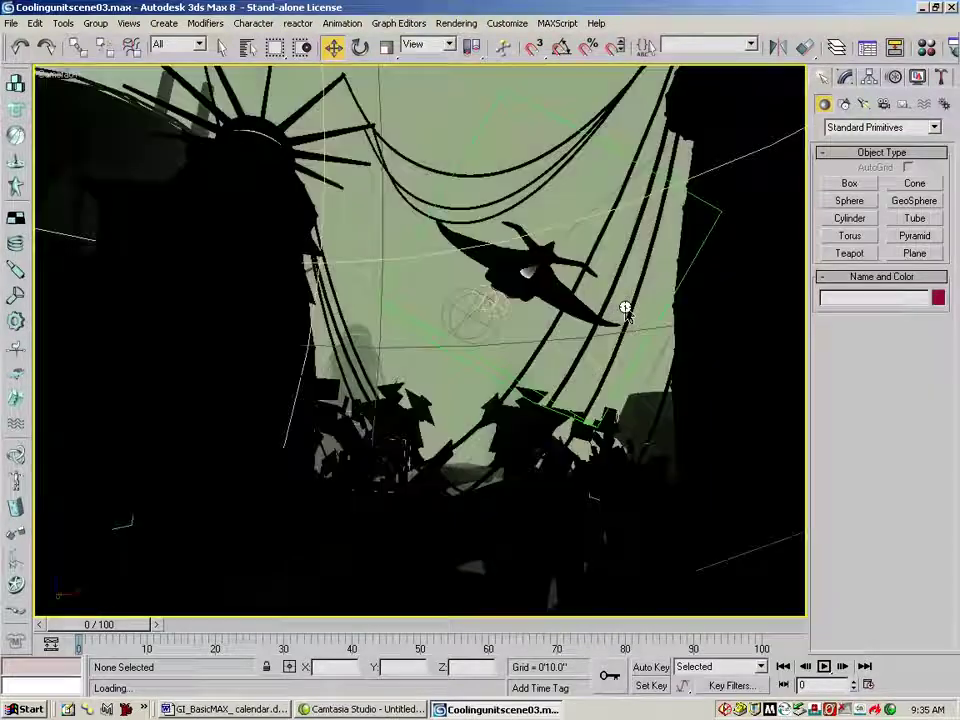
{"action": "key", "text": "a"}
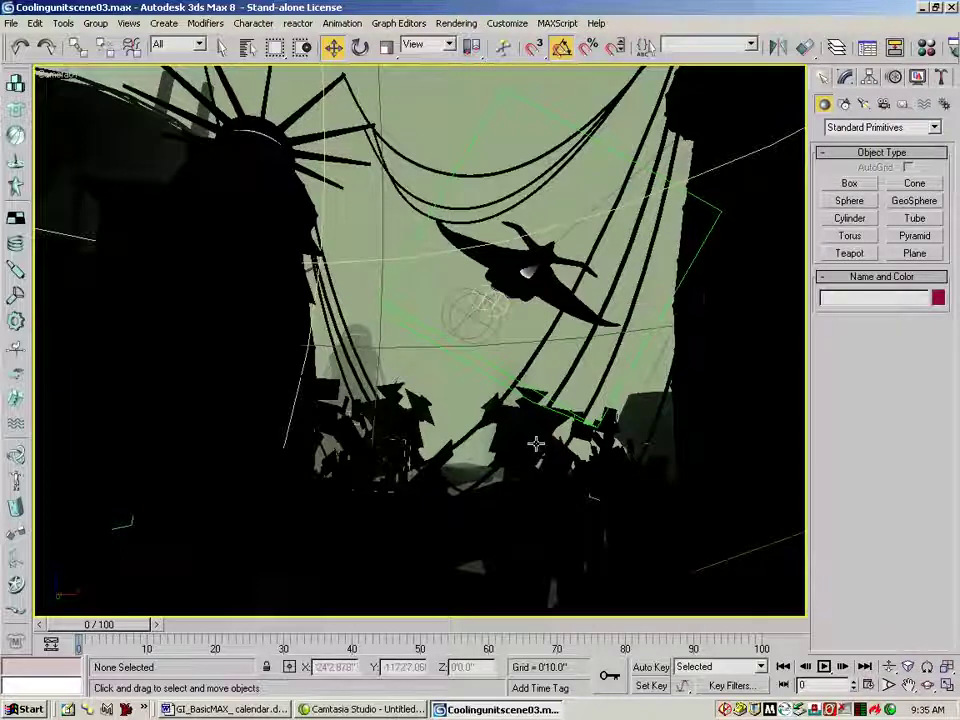
{"action": "left_click", "coordinate": [925, 9]}
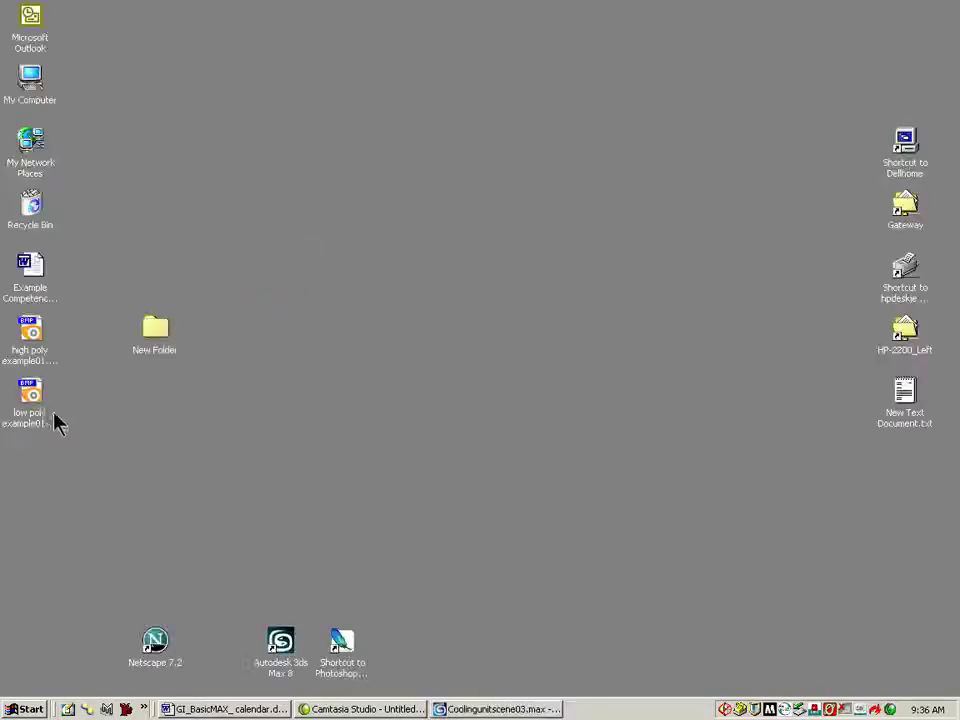
Select high poly example01.bmp on the desktop and restore the Coolingunitscene03 window.
{"action": "left_click", "coordinate": [30, 332]}
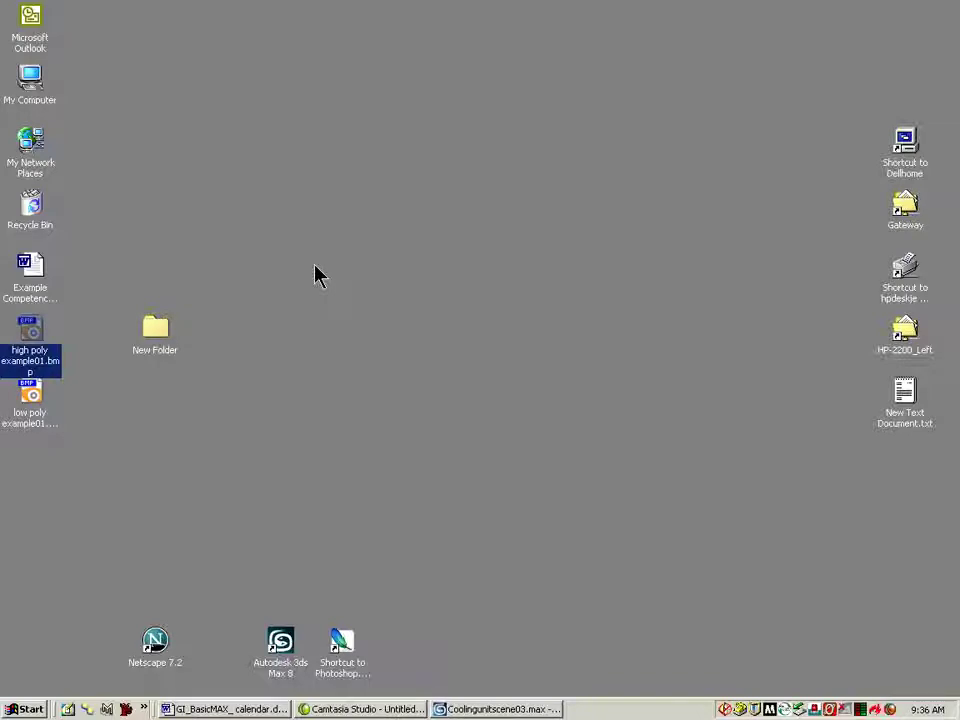
{"action": "left_click", "coordinate": [475, 708]}
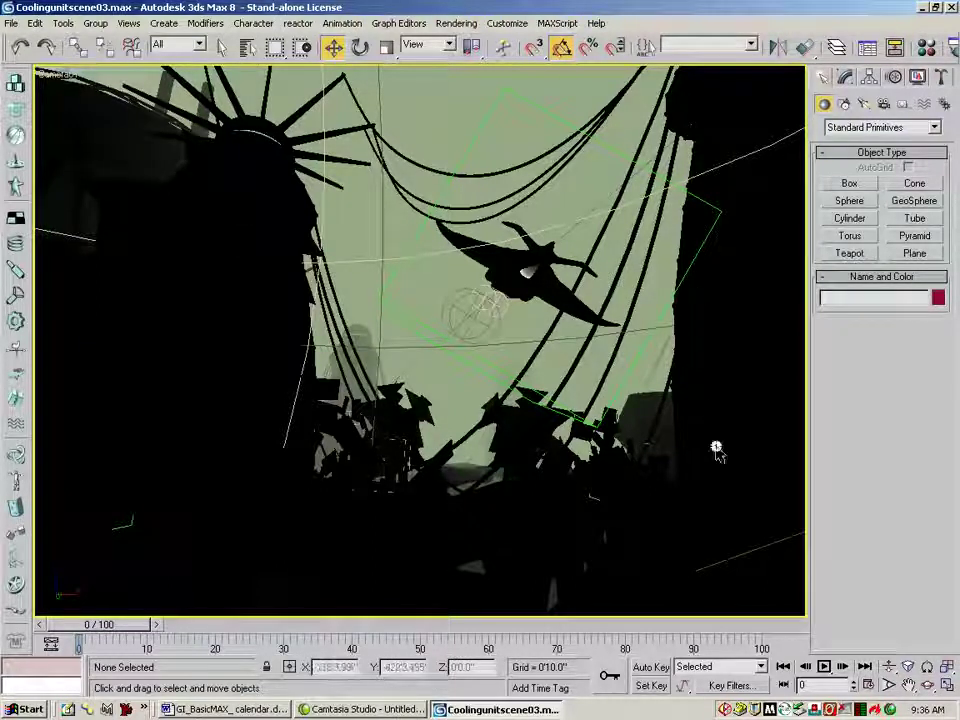
Switch the Coolingunitscene03 camera view to Wireframe display.
{"action": "right_click", "coordinate": [55, 75]}
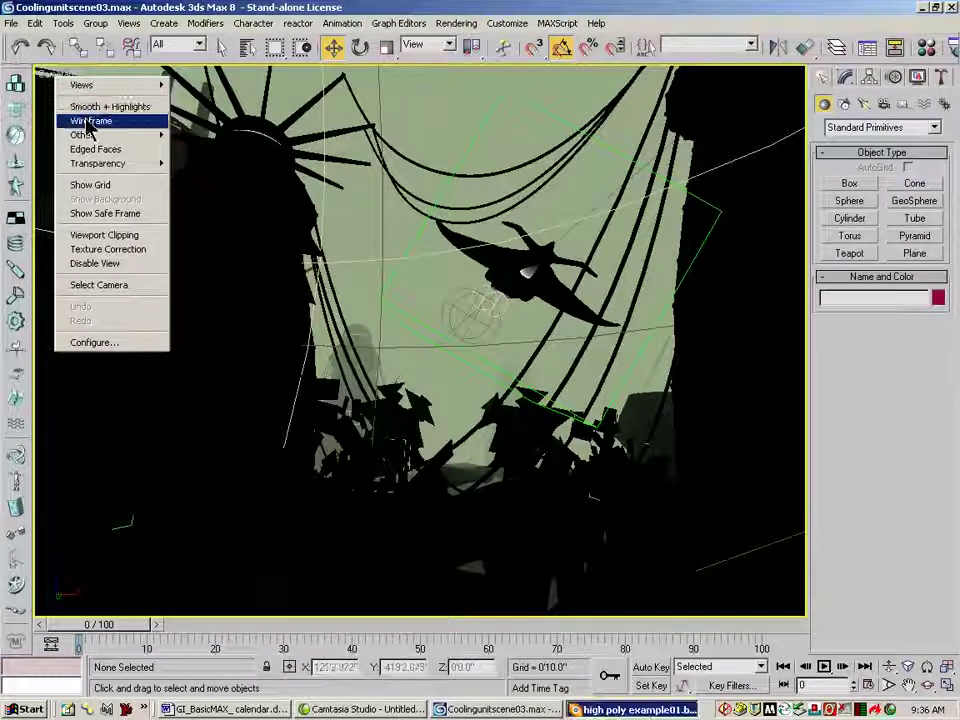
{"action": "left_click", "coordinate": [220, 187]}
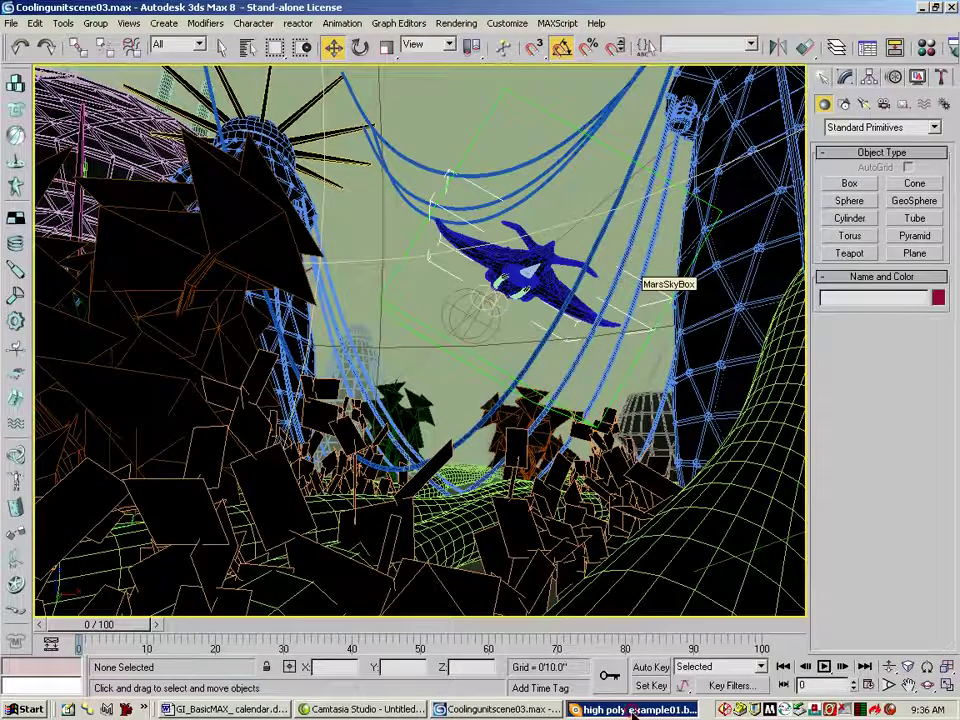
{"action": "left_click", "coordinate": [635, 710]}
View high poly example01.bmp, then open low poly example01.bmp from the Desktop folder and minimize ACDSee.
{"action": "left_click", "coordinate": [635, 710]}
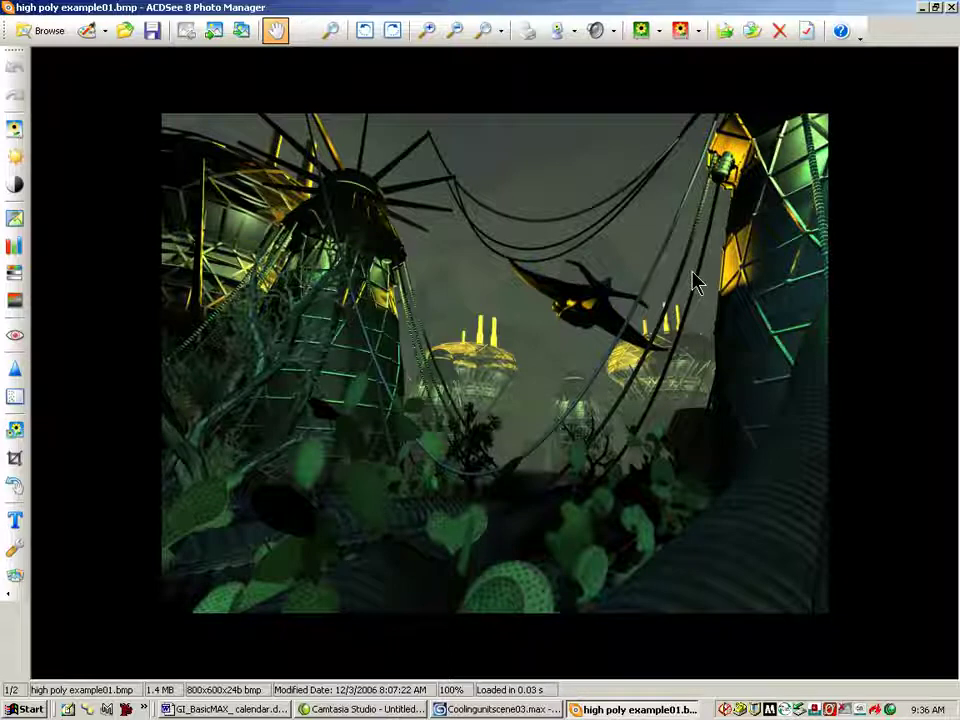
{"action": "double_click", "coordinate": [506, 229]}
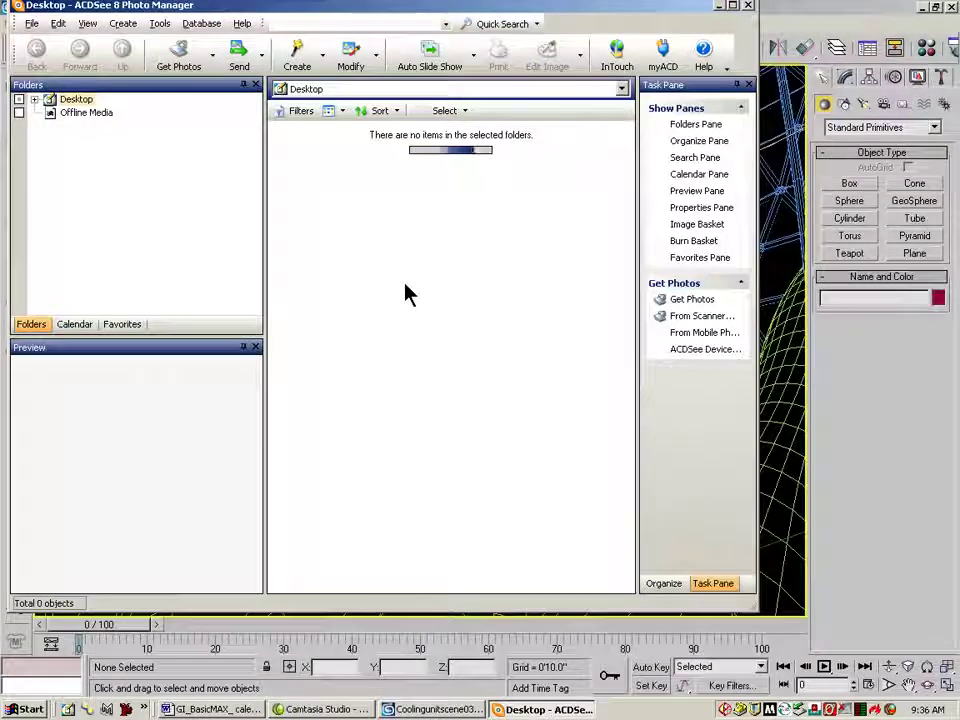
{"action": "left_click", "coordinate": [79, 101]}
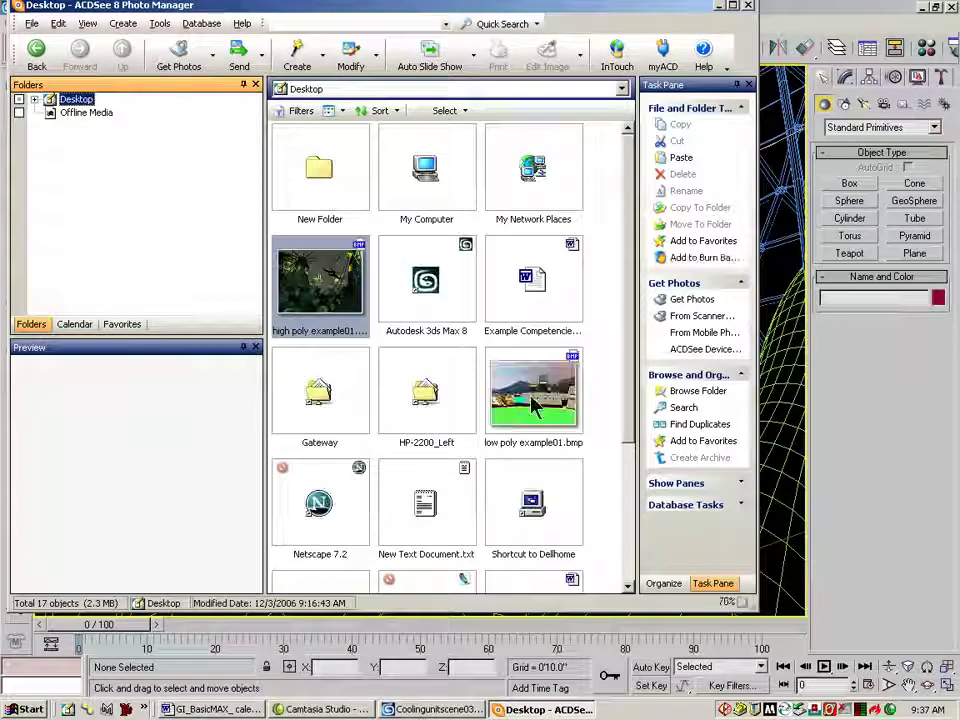
{"action": "double_click", "coordinate": [533, 402]}
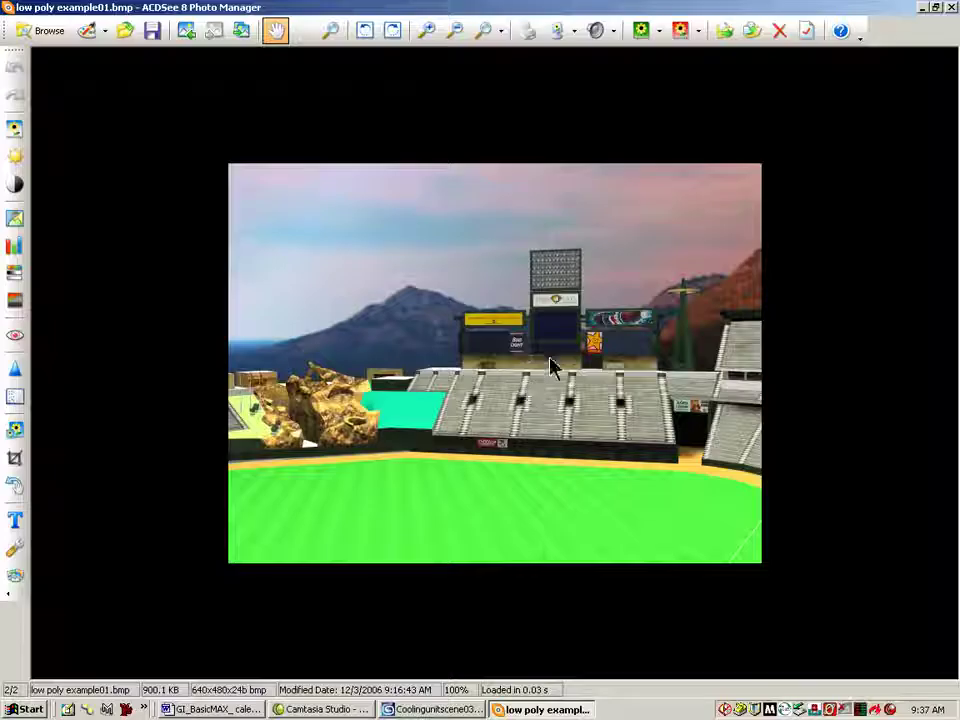
{"action": "left_click", "coordinate": [922, 7]}
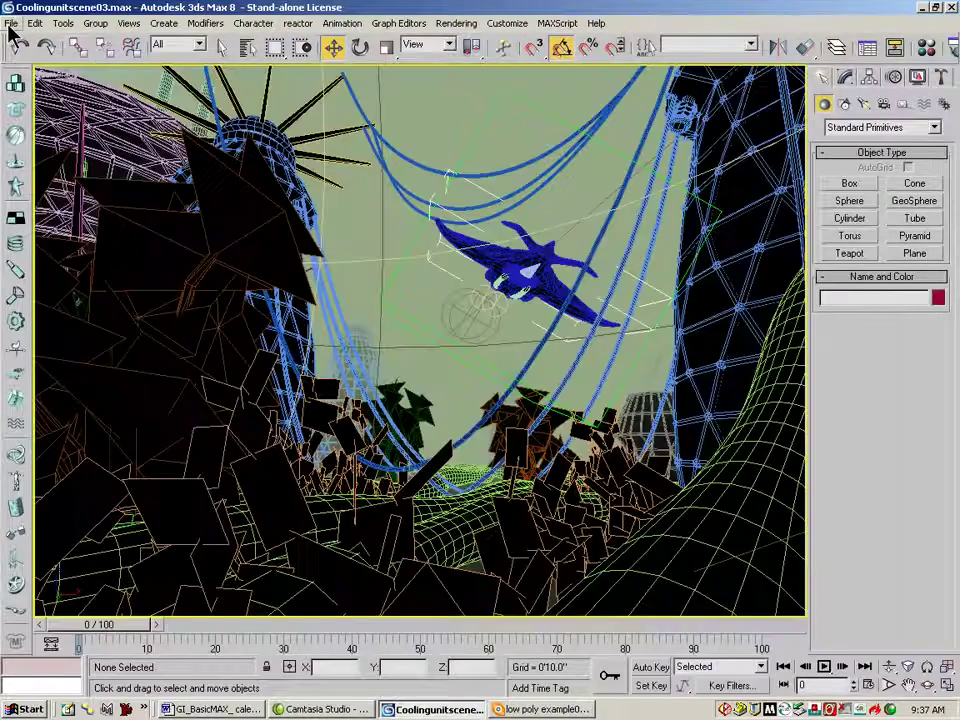
Open edison_PS2_mine.max from the recent files list.
{"action": "left_click", "coordinate": [10, 23]}
{"action": "mouse_move", "coordinate": [40, 83]}
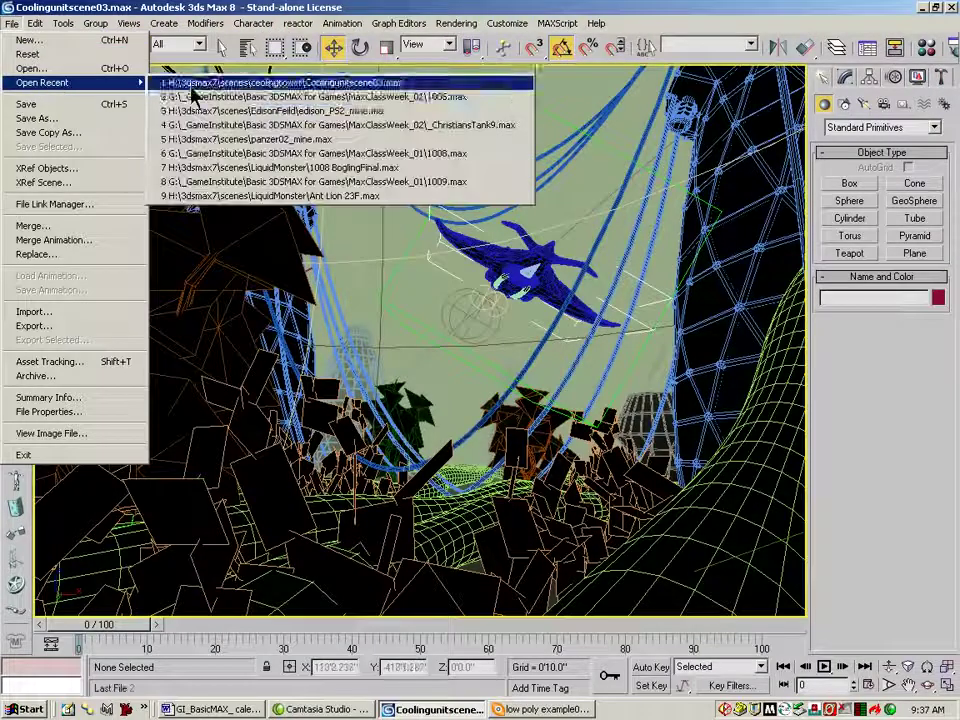
{"action": "left_click", "coordinate": [245, 112]}
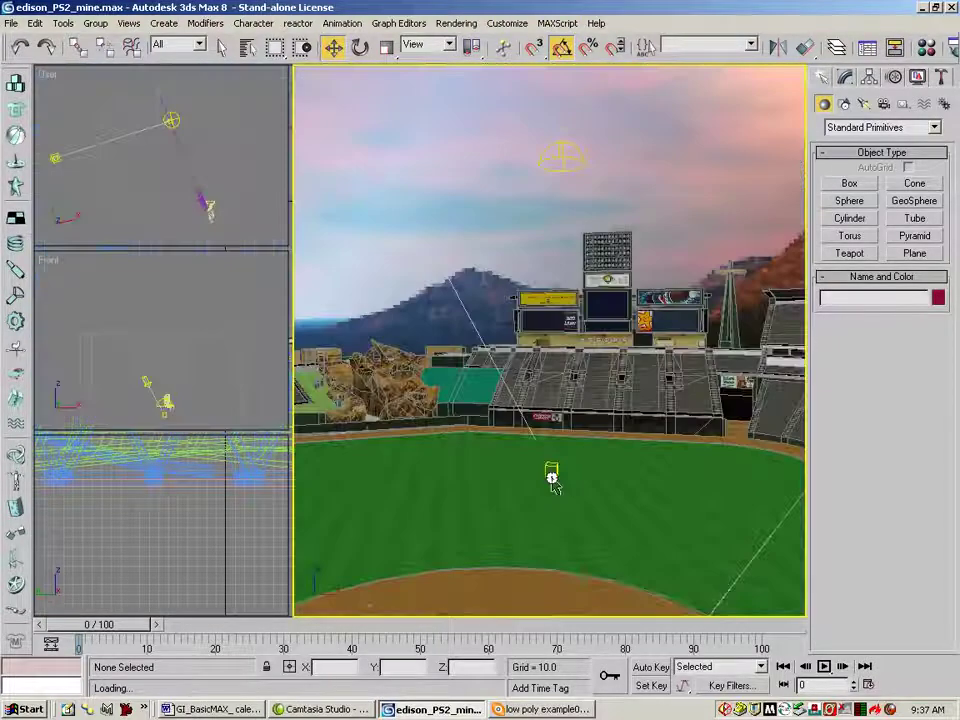
Compare against the low poly render, dismiss the missing-files warning, and select the EdisonFeild stadium.
{"action": "left_click", "coordinate": [538, 711]}
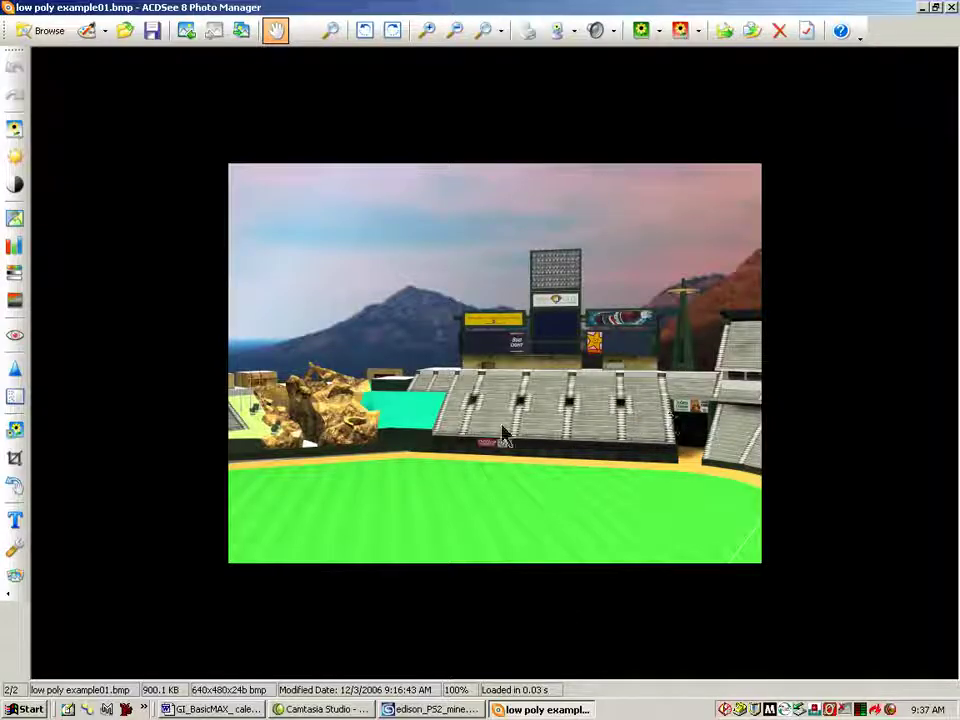
{"action": "left_click", "coordinate": [921, 8]}
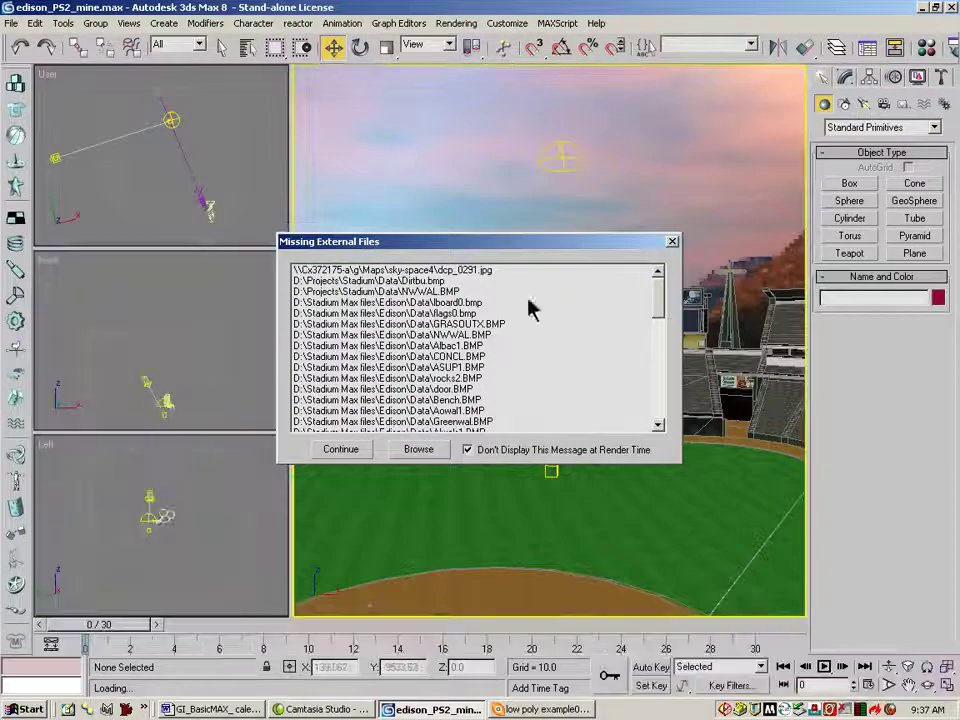
{"action": "left_click", "coordinate": [672, 242]}
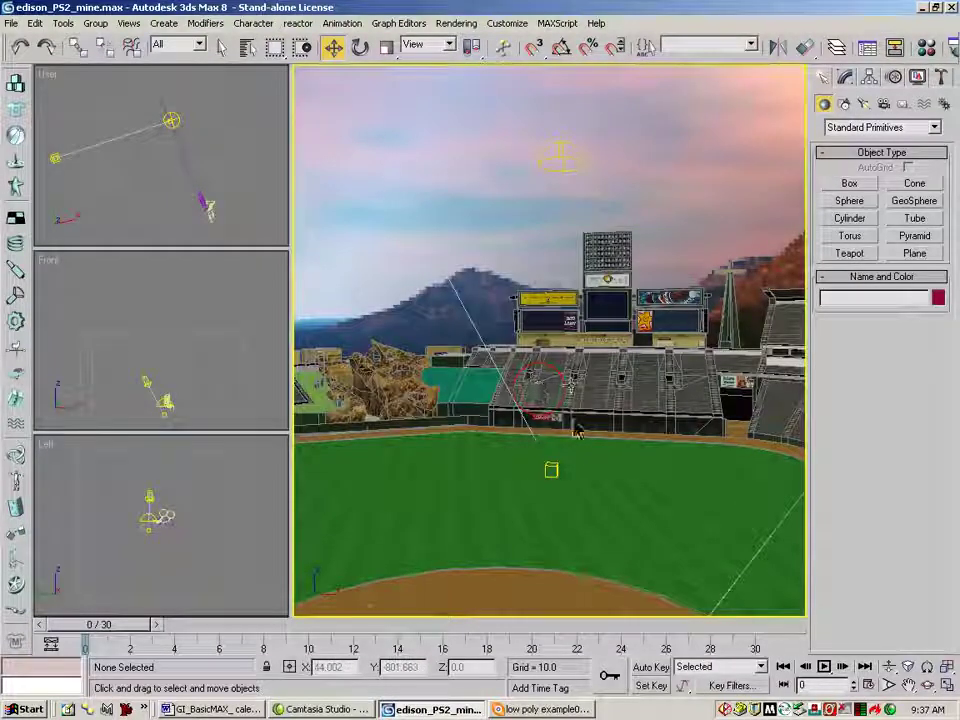
{"action": "left_click", "coordinate": [607, 279]}
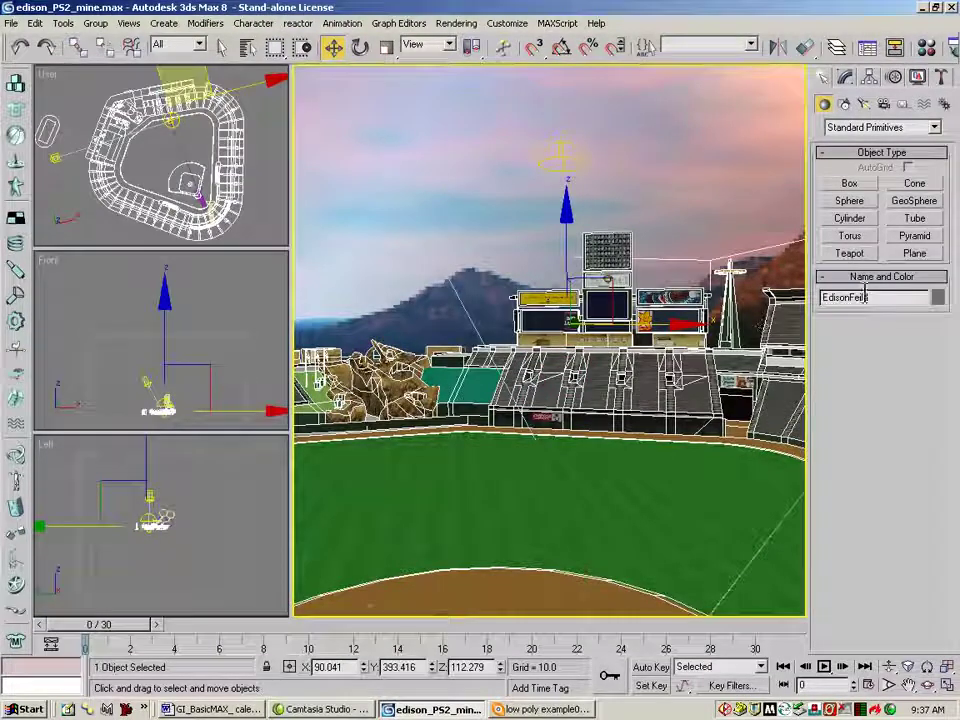